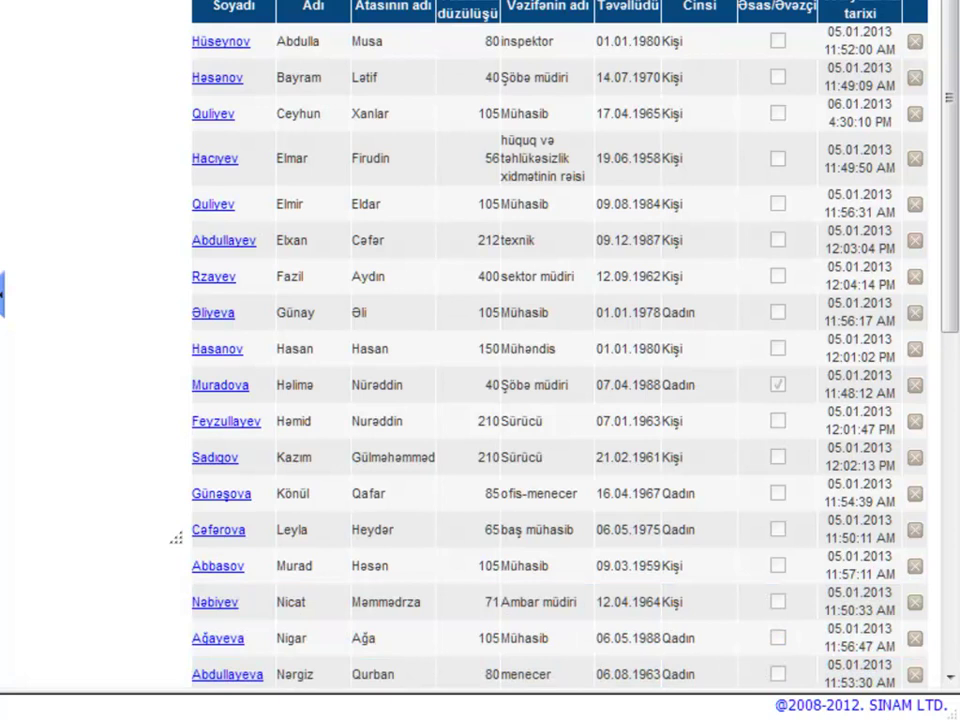
- View the departed employees' and archived personal cards, extend the department tree to all departments, and switch back to current employees
scroll(560, 360, up, 3)
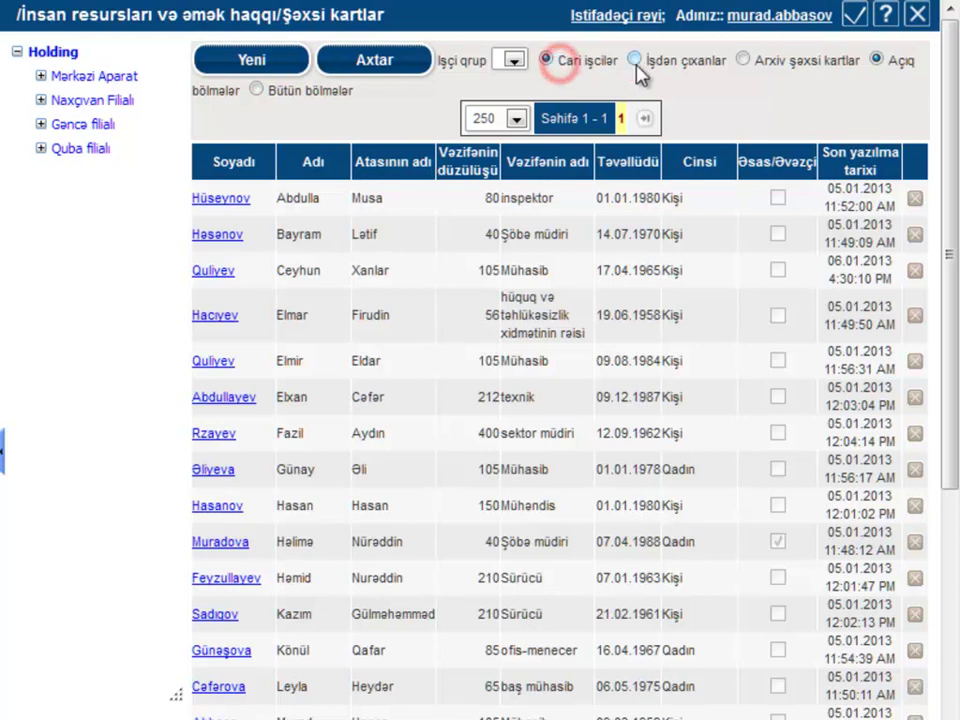
click(675, 63)
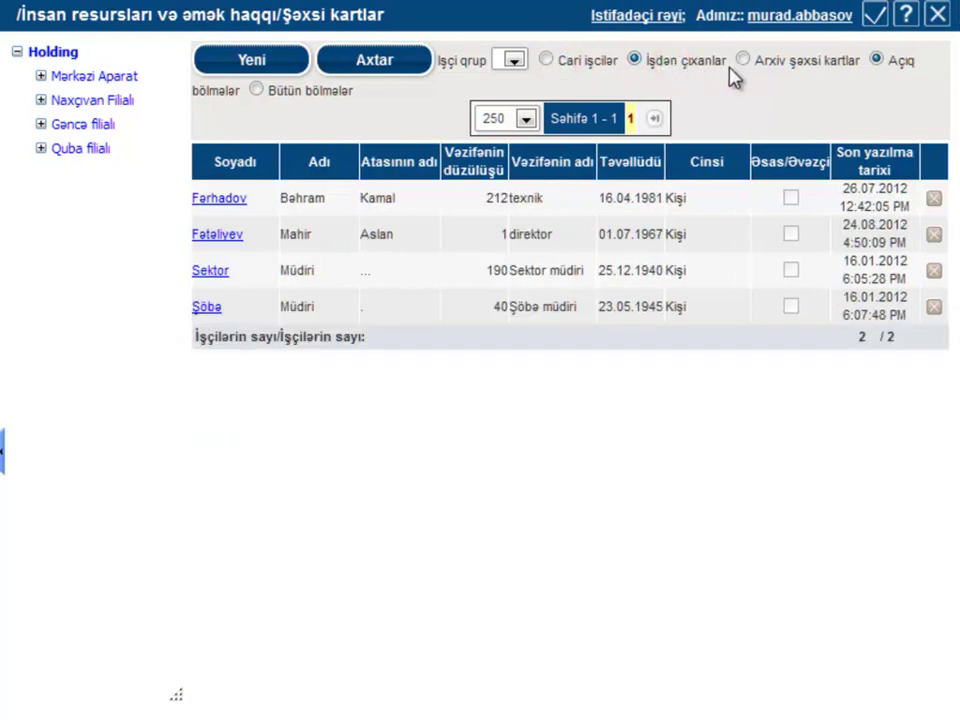
click(789, 66)
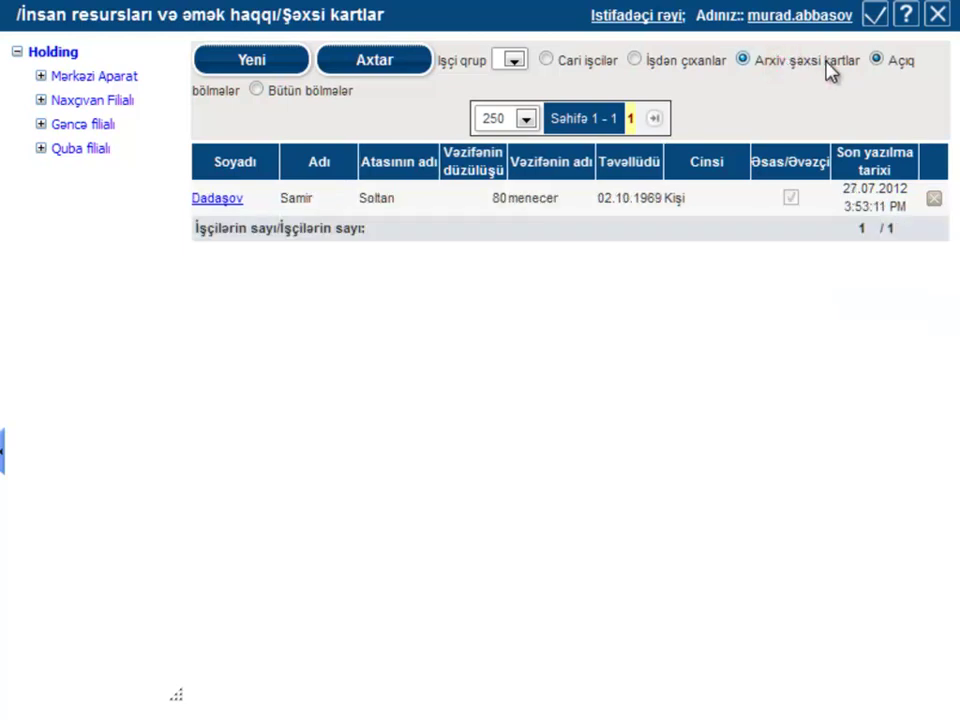
click(314, 94)
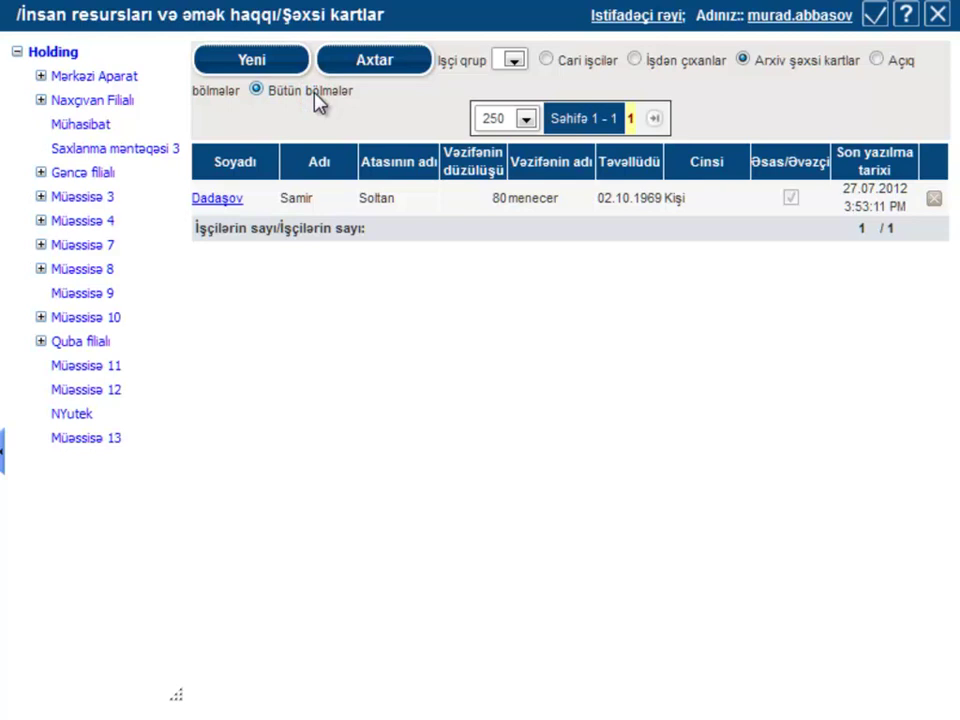
click(574, 60)
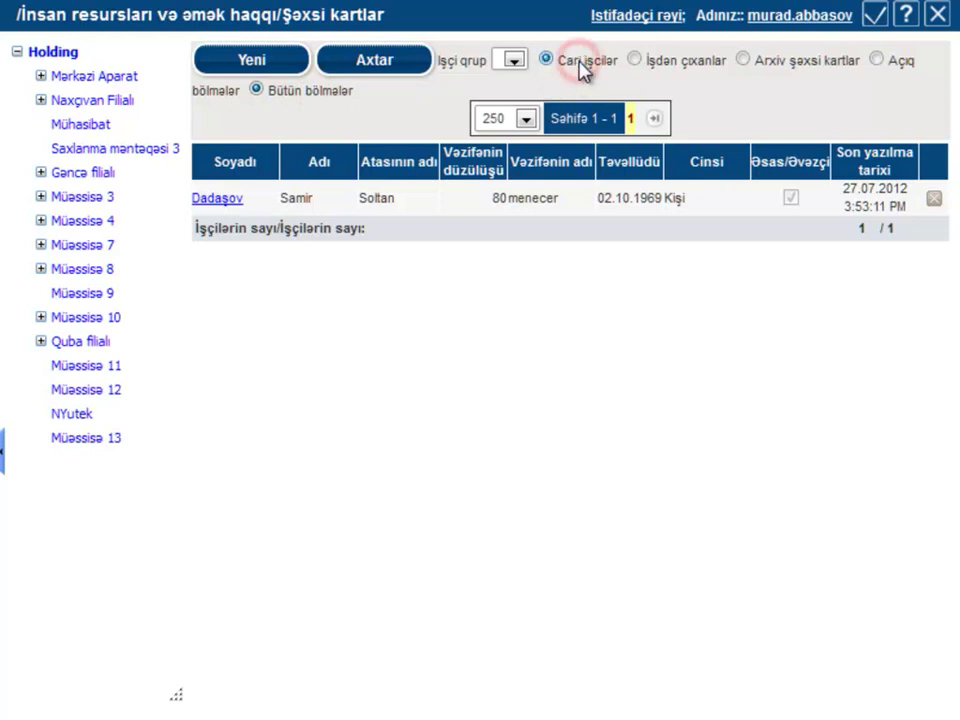
- Open a blank new personal card to view its fields, and cancel it
click(287, 72)
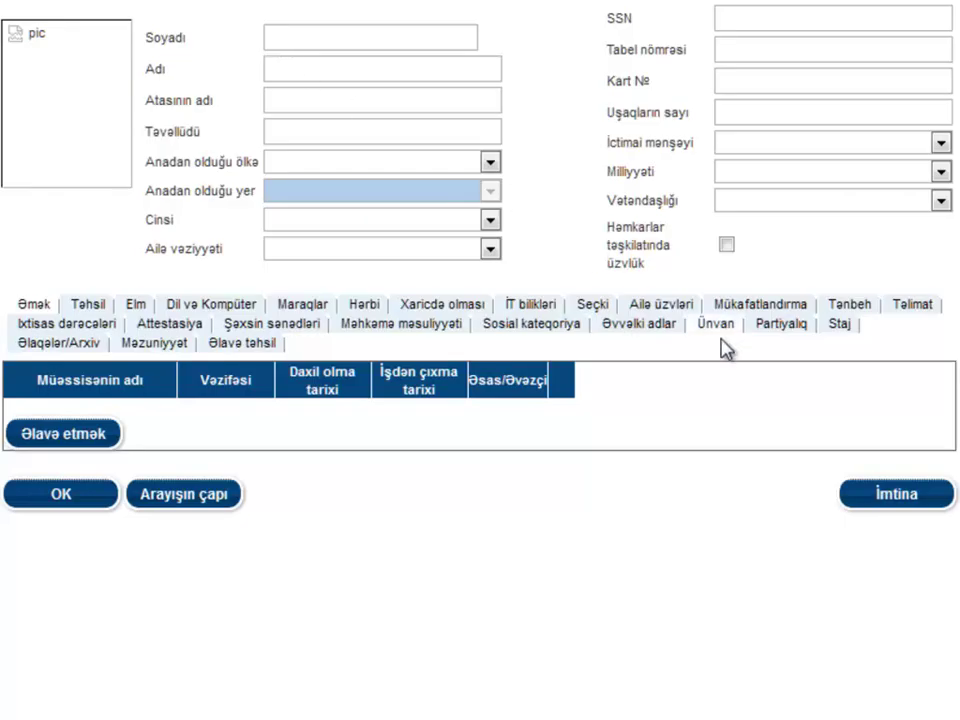
click(862, 500)
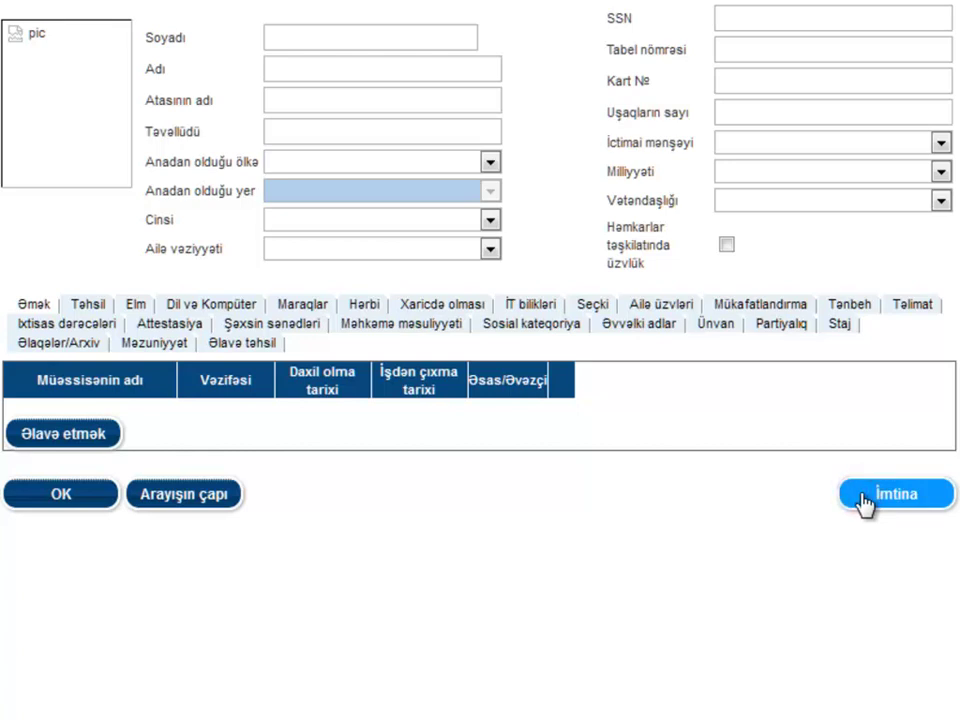
- Open the third listed employee's personal card and review its language and computer skills, science and employment sections
click(222, 272)
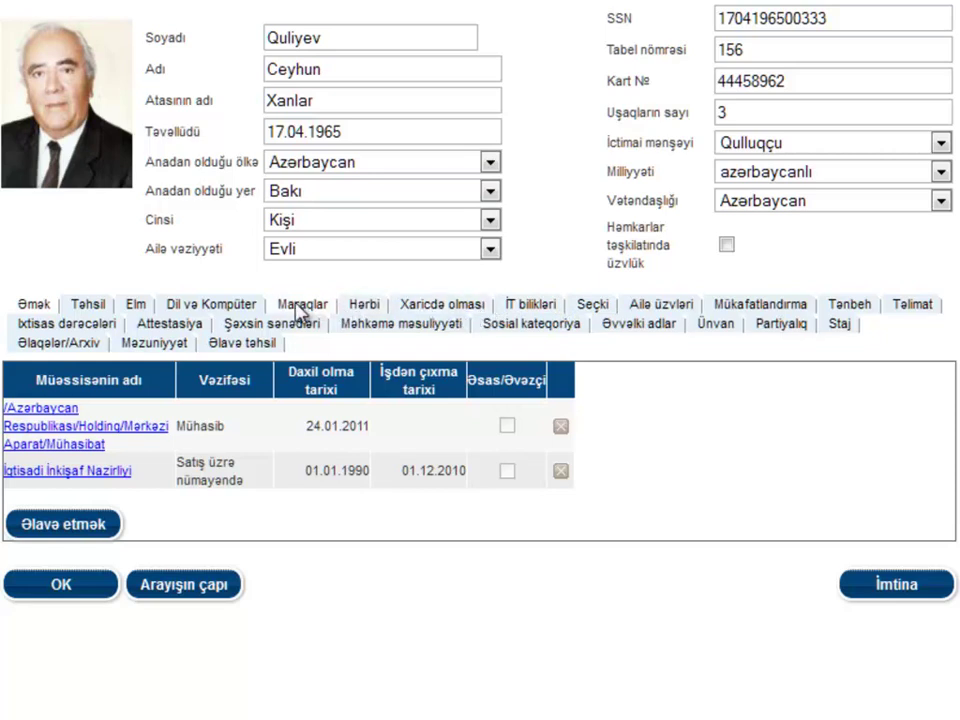
click(225, 305)
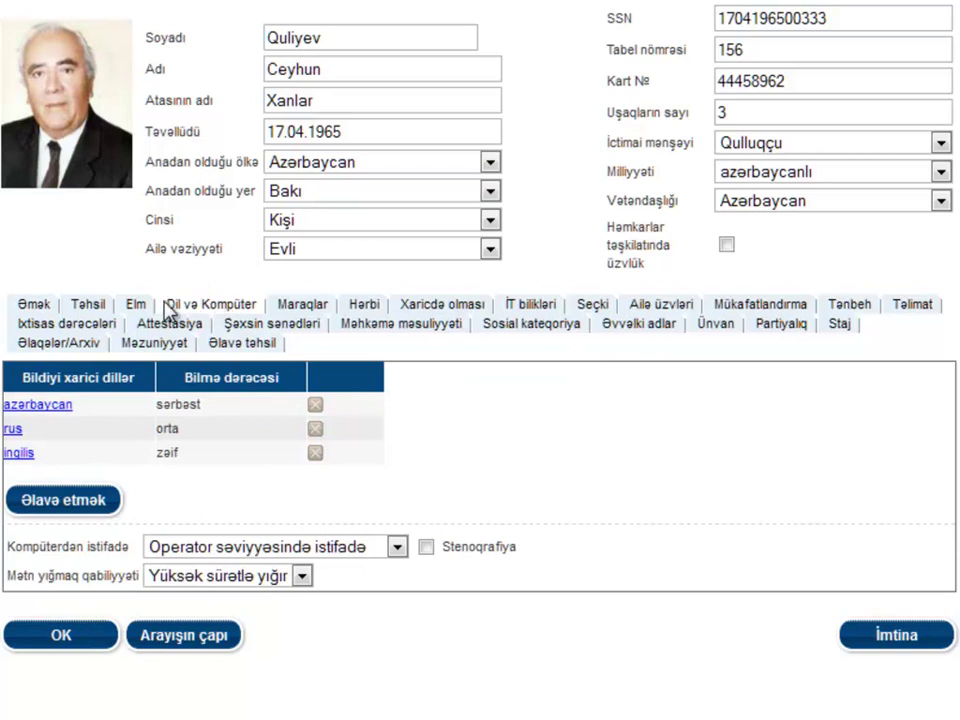
click(137, 305)
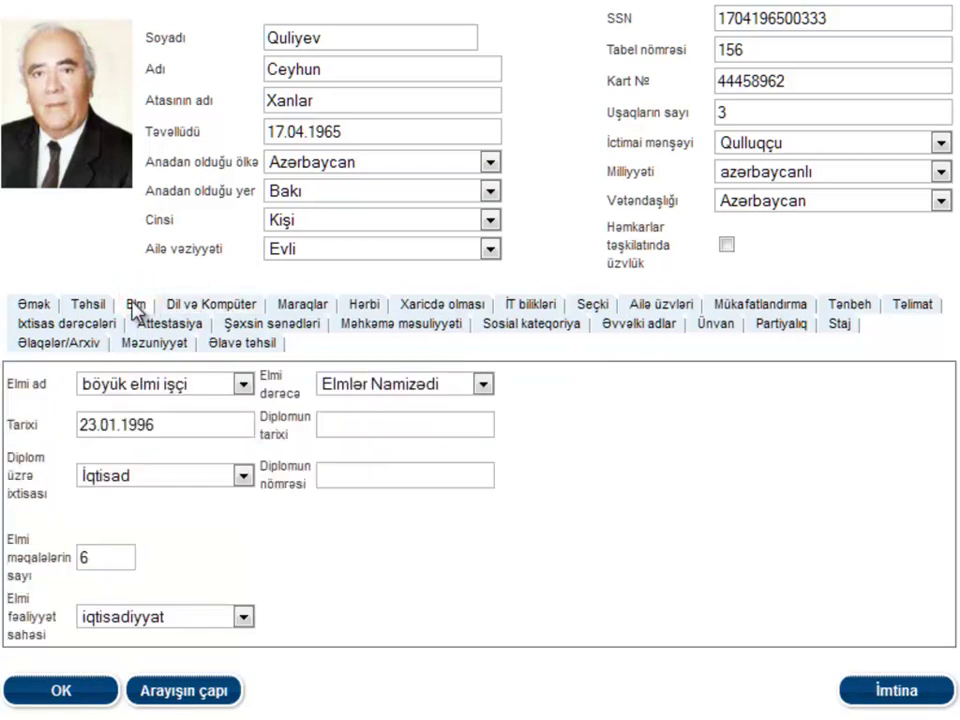
click(47, 306)
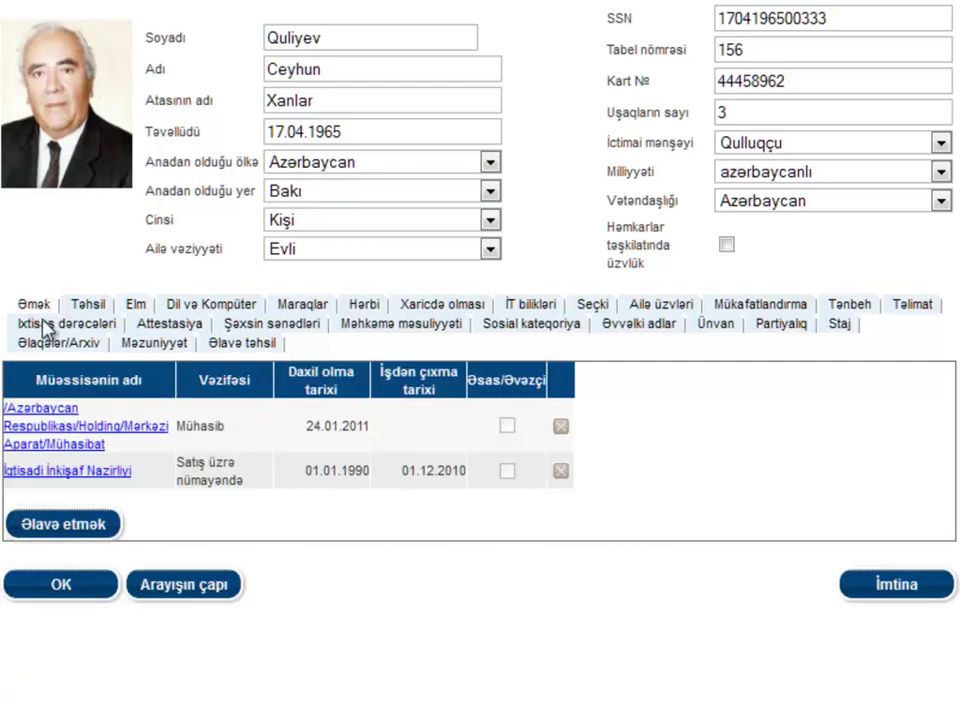
- Open the current Mühasibat employment record and review its hiring test, entry document and employment contract details, including the contract types
click(38, 420)
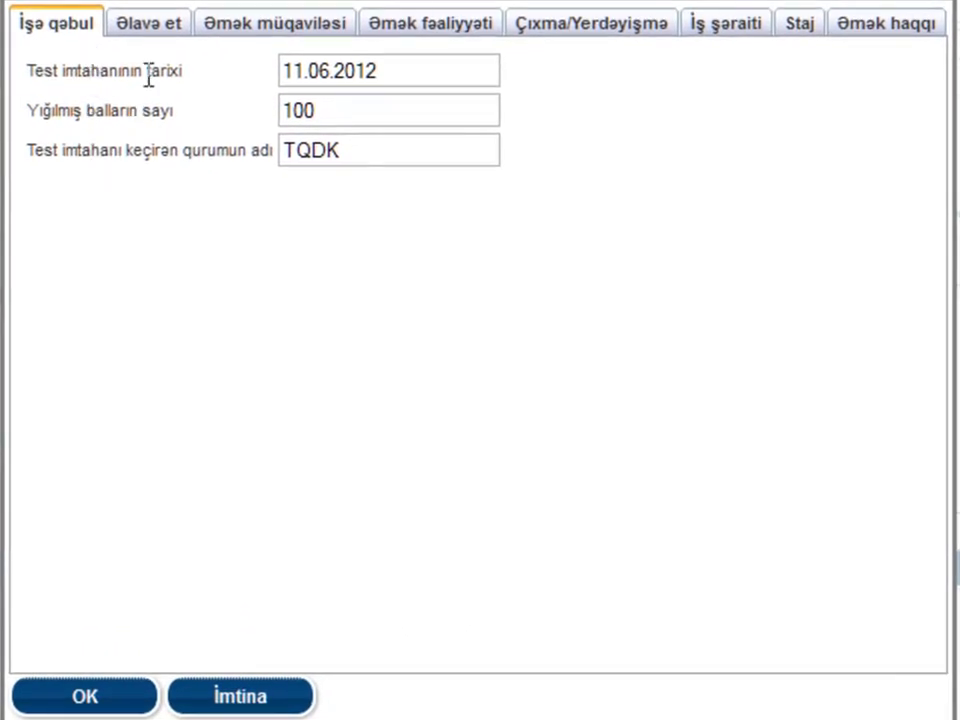
click(160, 40)
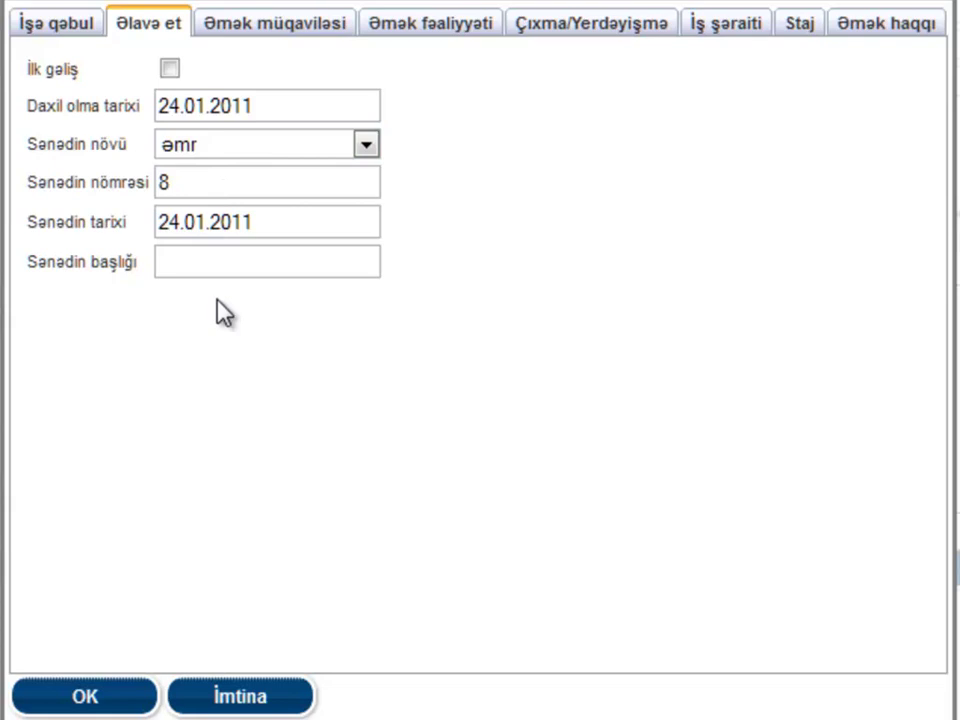
click(278, 30)
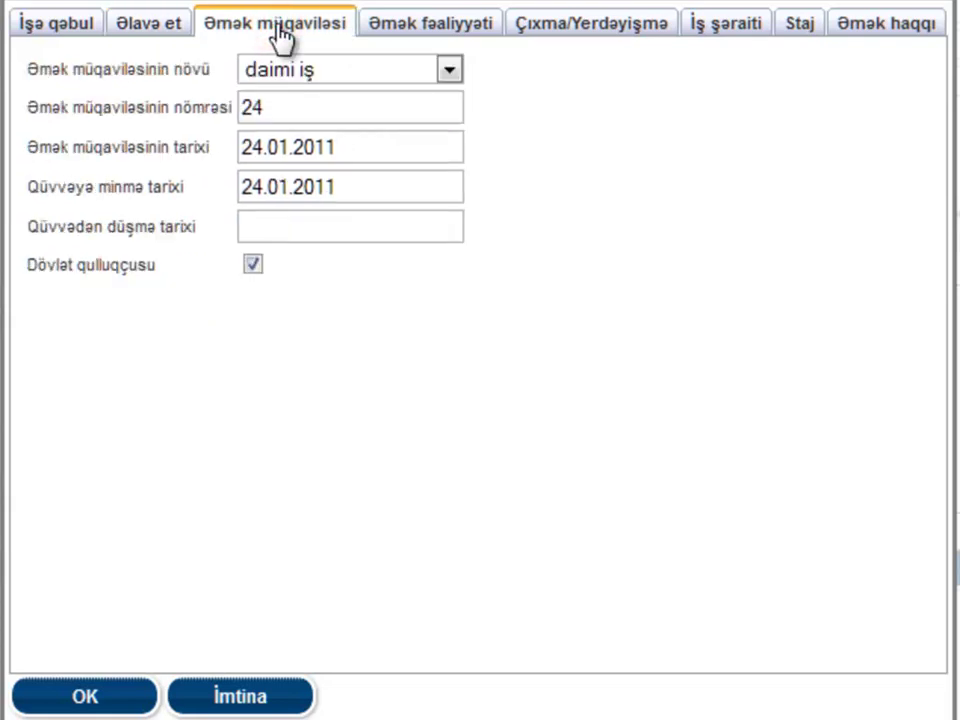
click(449, 70)
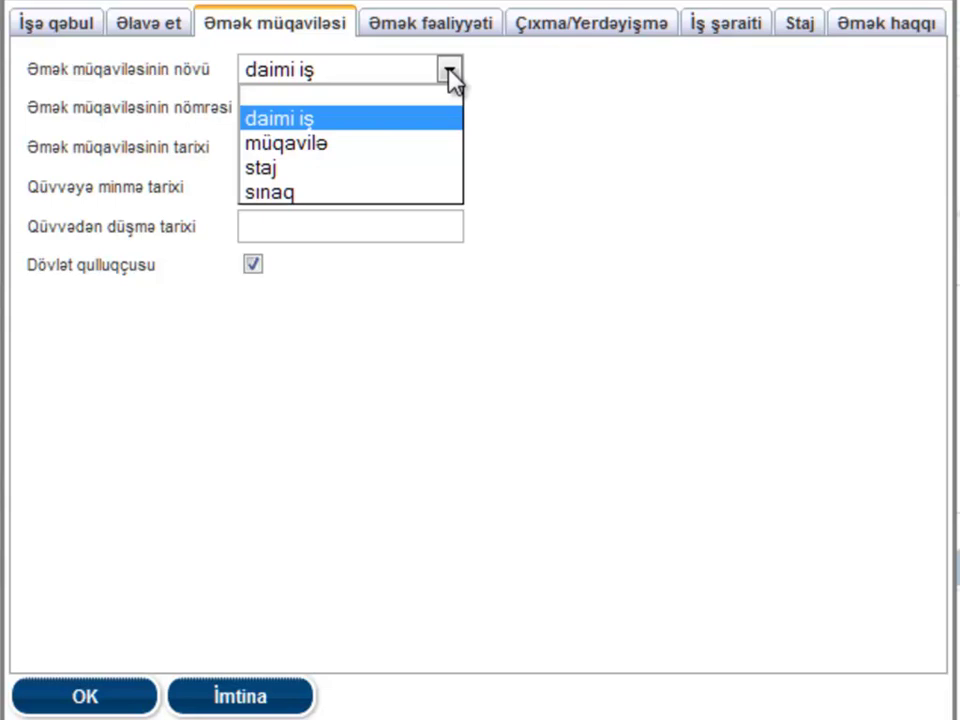
click(449, 70)
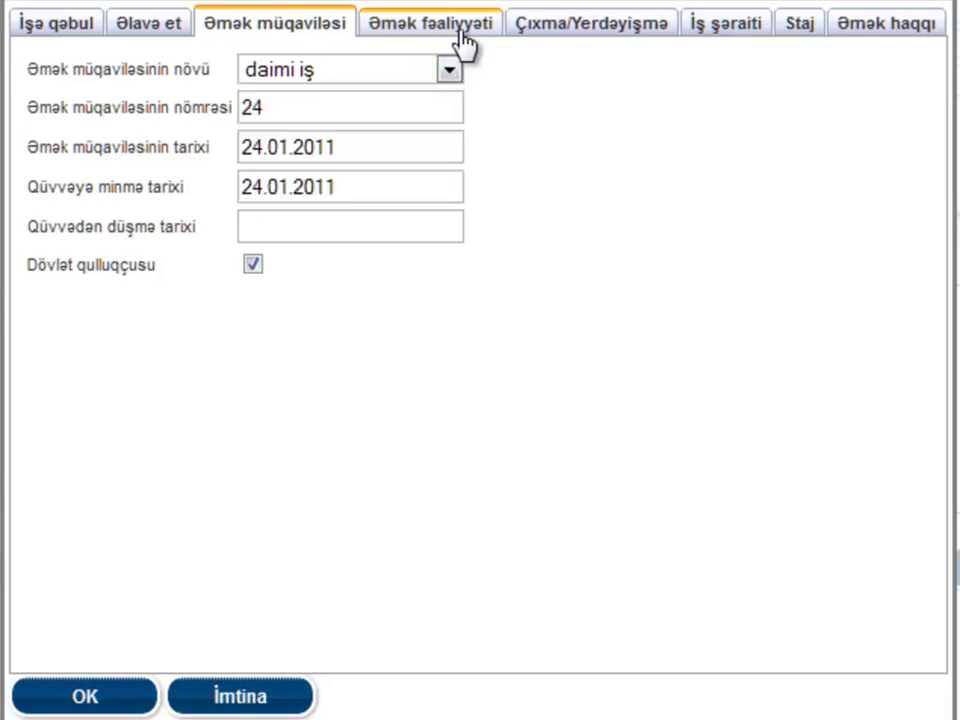
- Examine the record's Əmək fəaliyyəti details, including the available current workplaces and job classifications
click(463, 40)
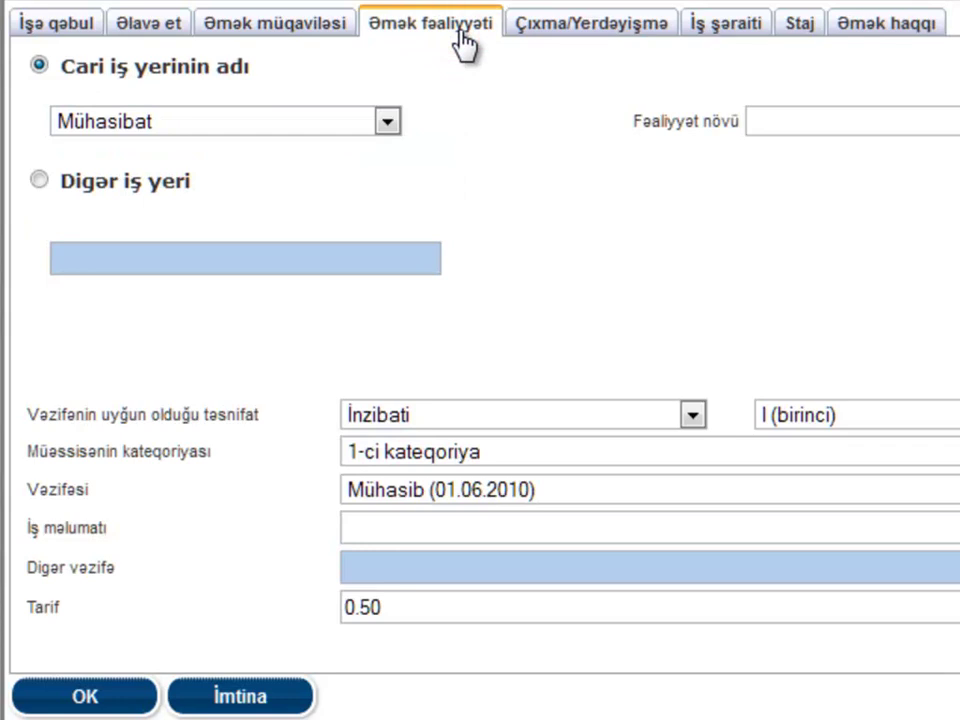
click(388, 121)
click(388, 121)
click(389, 122)
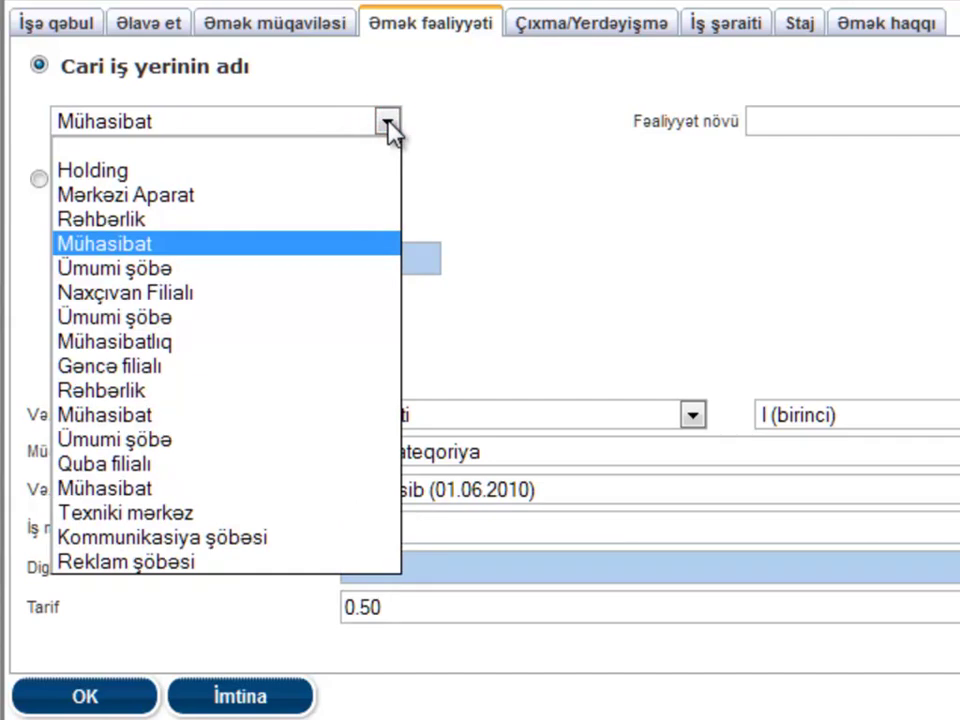
click(389, 122)
click(696, 414)
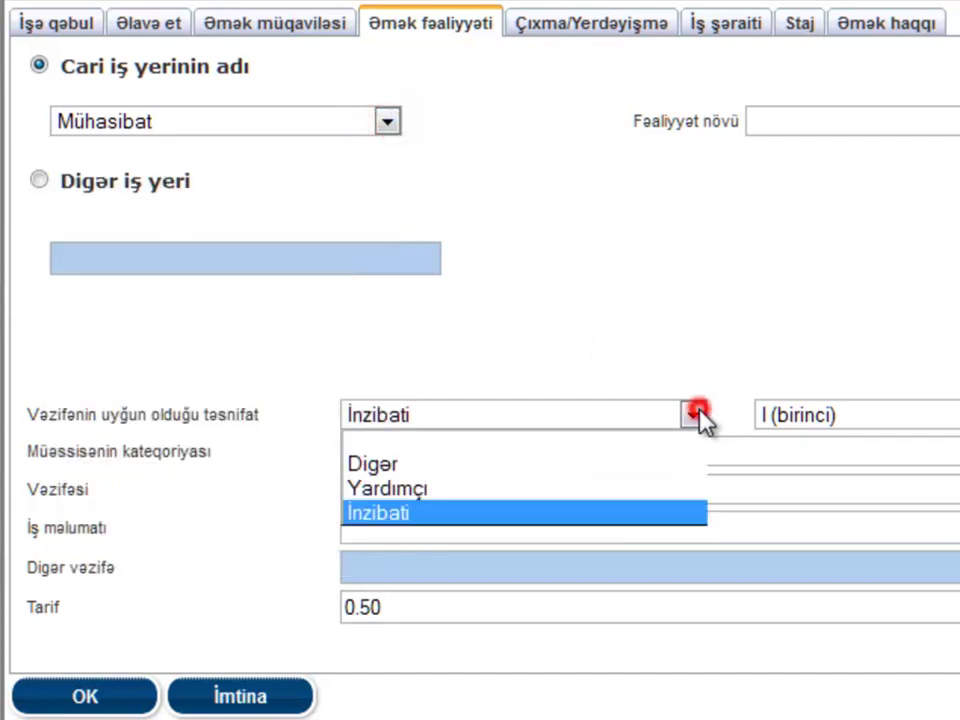
click(696, 414)
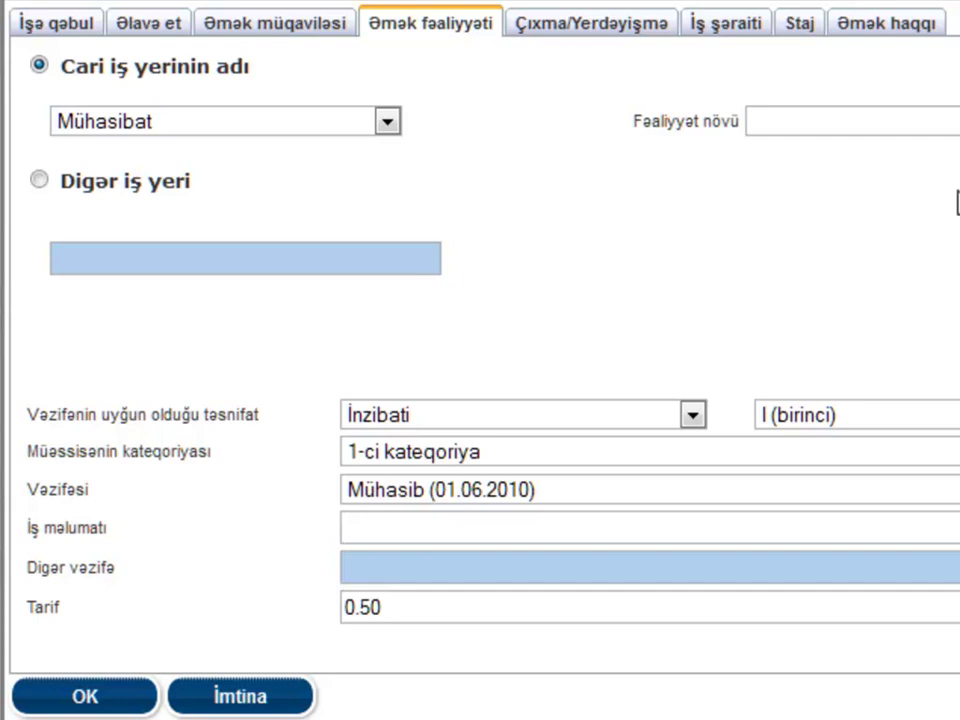
- Examine the record's working conditions with the working time options, its seniority coefficients and its salary details
click(724, 26)
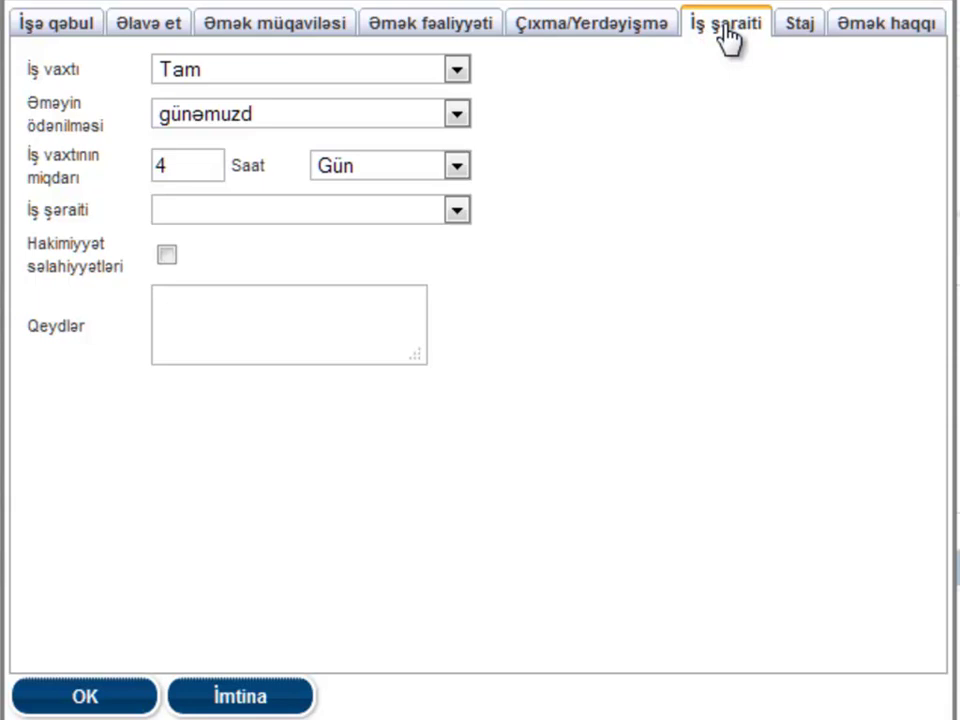
click(457, 70)
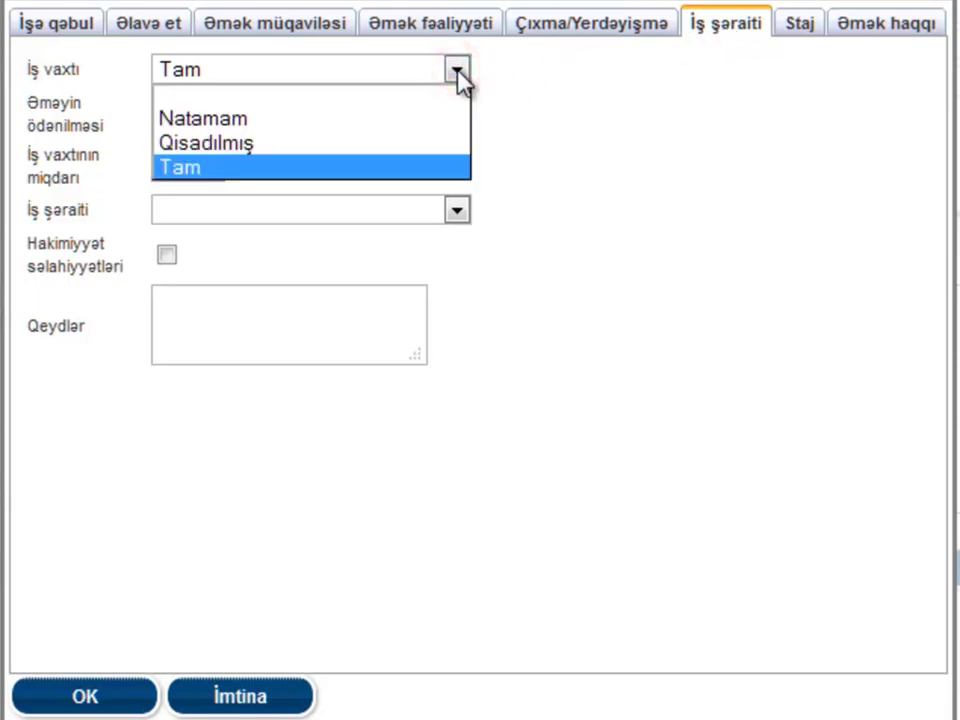
click(457, 70)
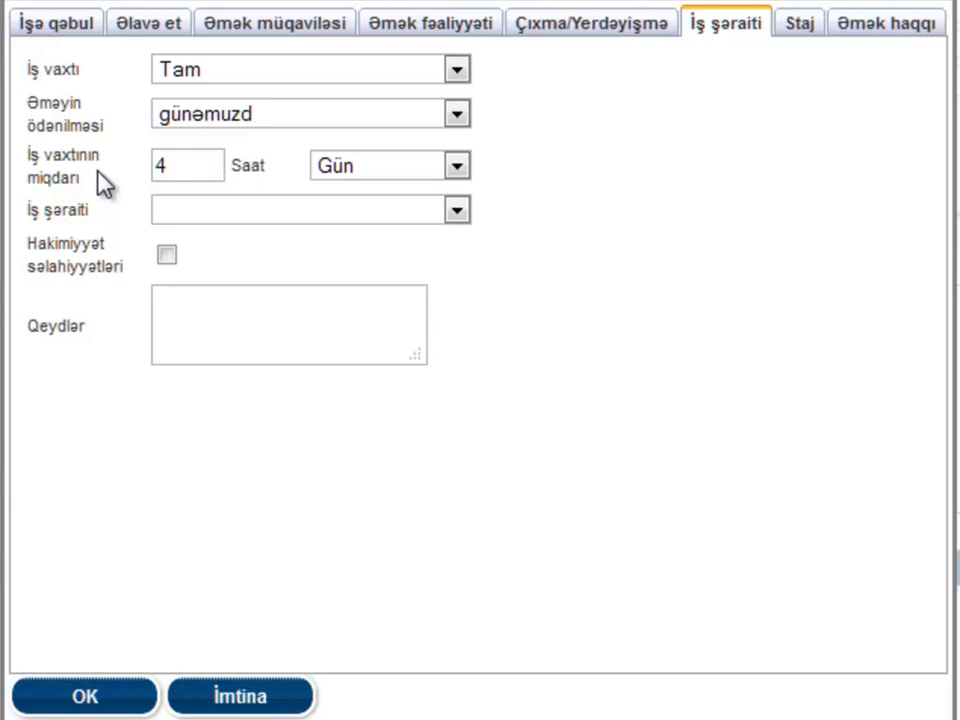
click(797, 27)
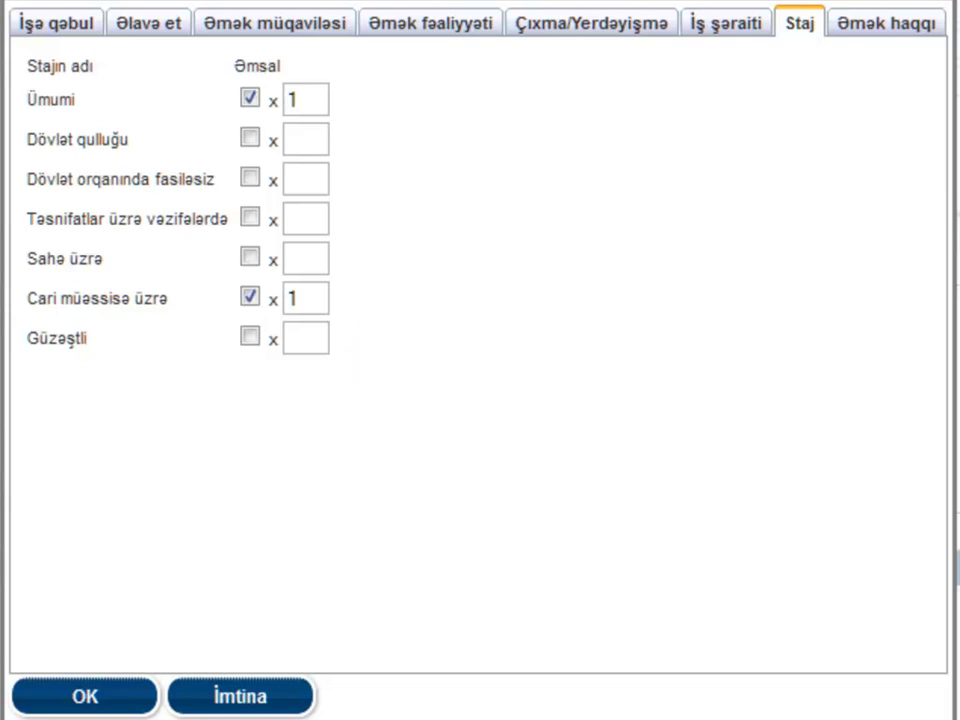
click(922, 36)
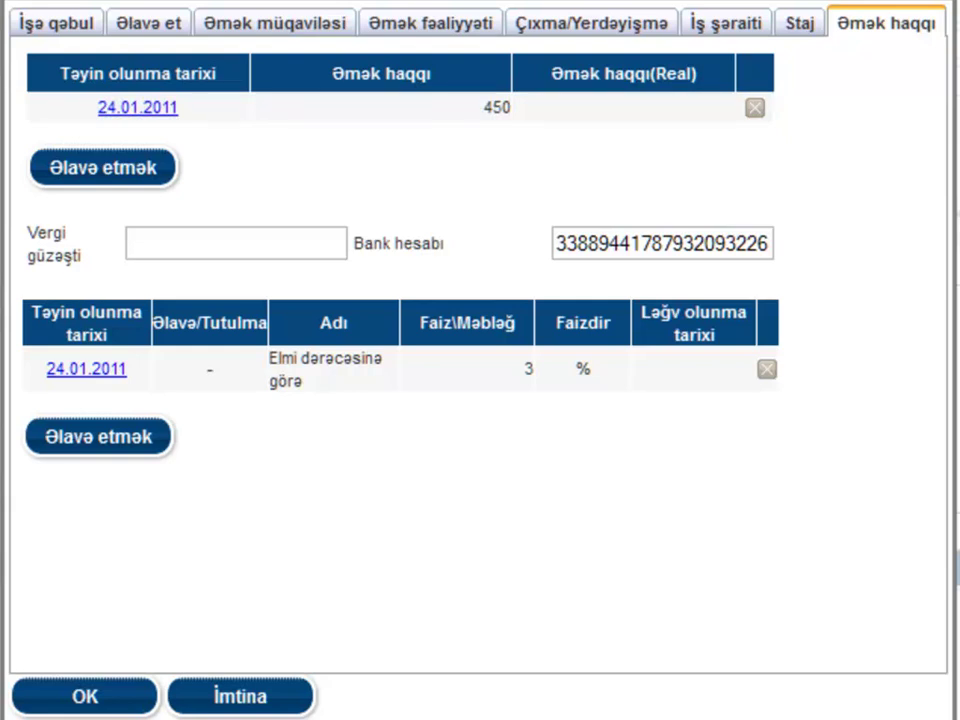
- In the Çıxma/Yerdəyişmə details, set the document type to əmr, the document number to 5 and the document date to 10.01.2013
click(658, 40)
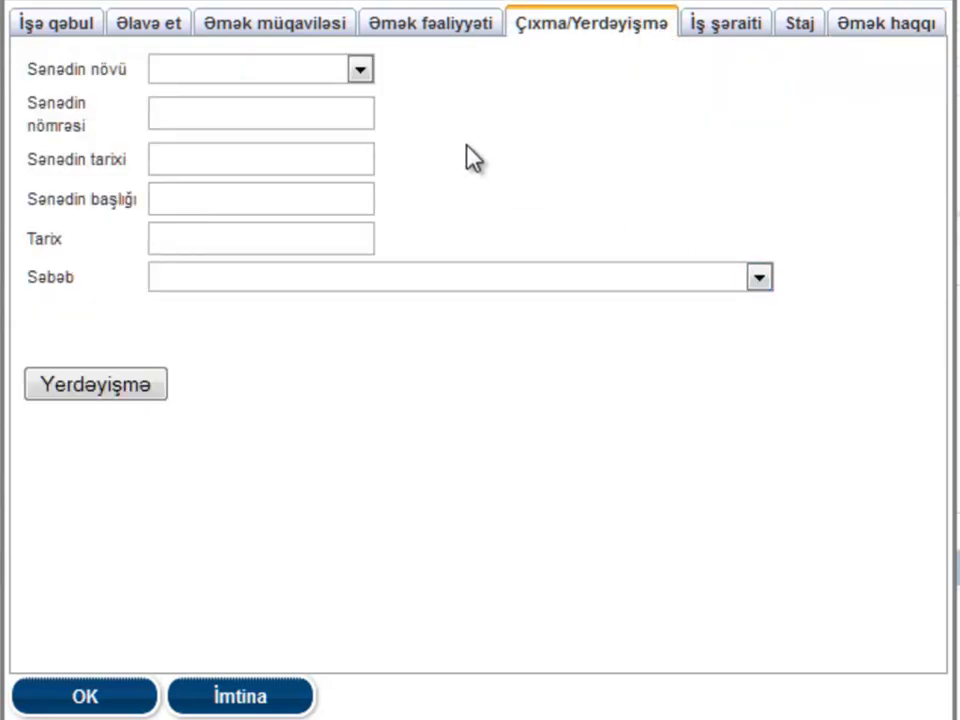
click(359, 68)
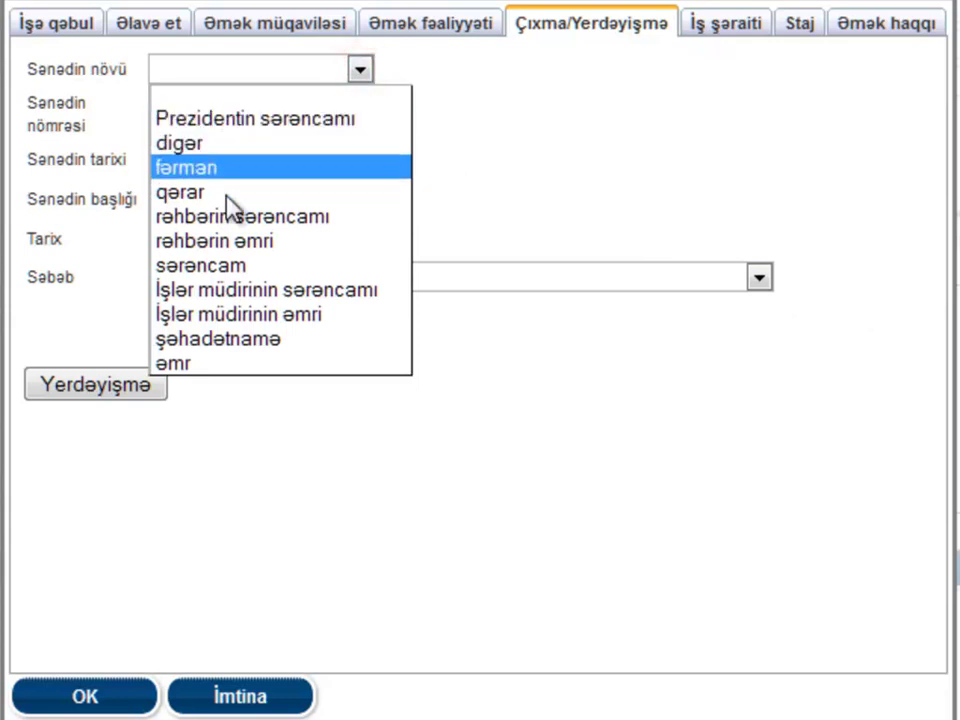
click(204, 363)
click(199, 112)
text(5)
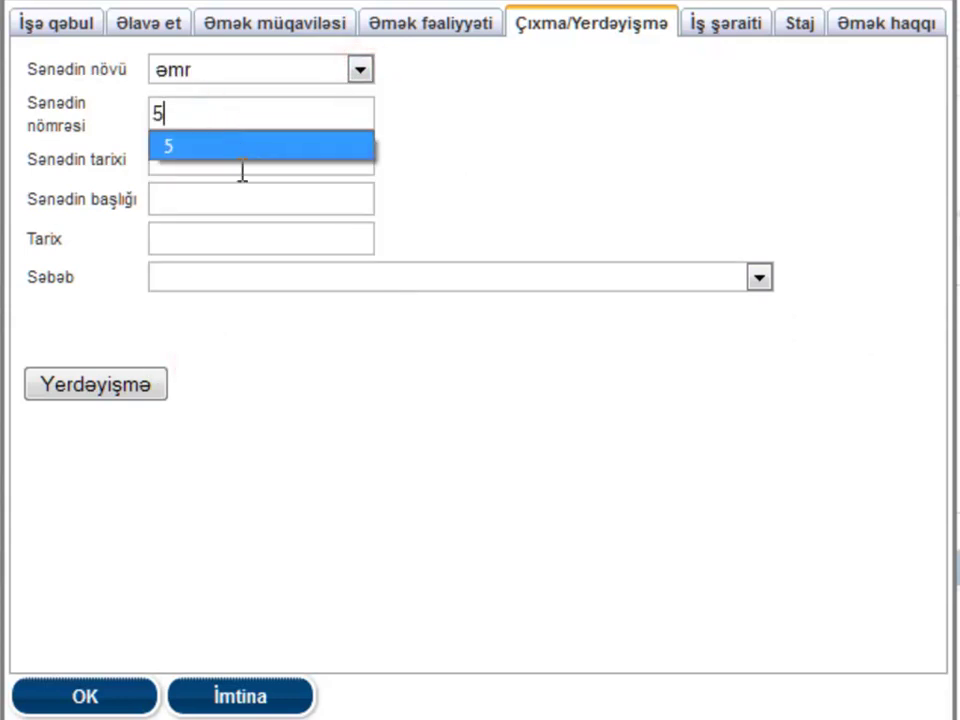
click(240, 163)
click(327, 300)
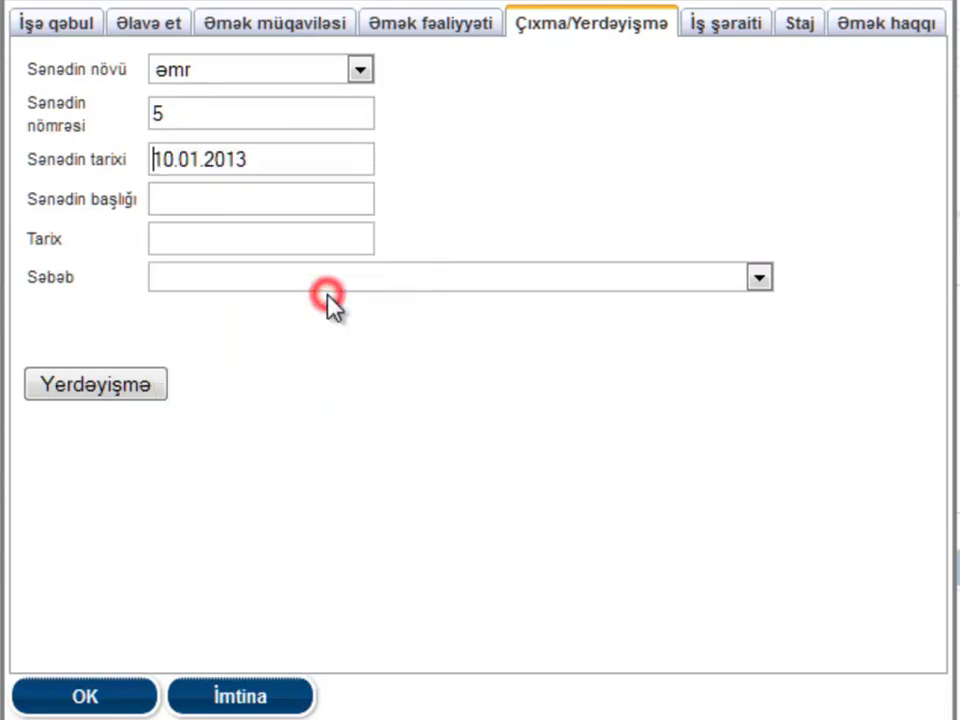
- Set the departure date (Tarix) to 10.01.2013 and the reason (Səbəb) to "öz ərizəsinə əsasən"
click(255, 243)
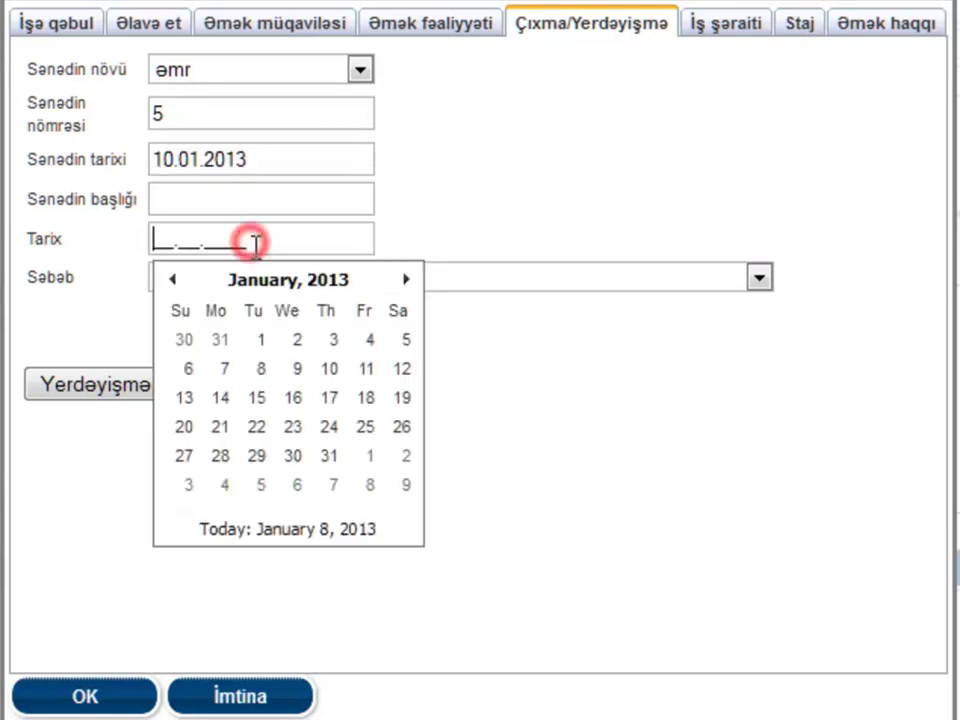
click(328, 367)
click(760, 279)
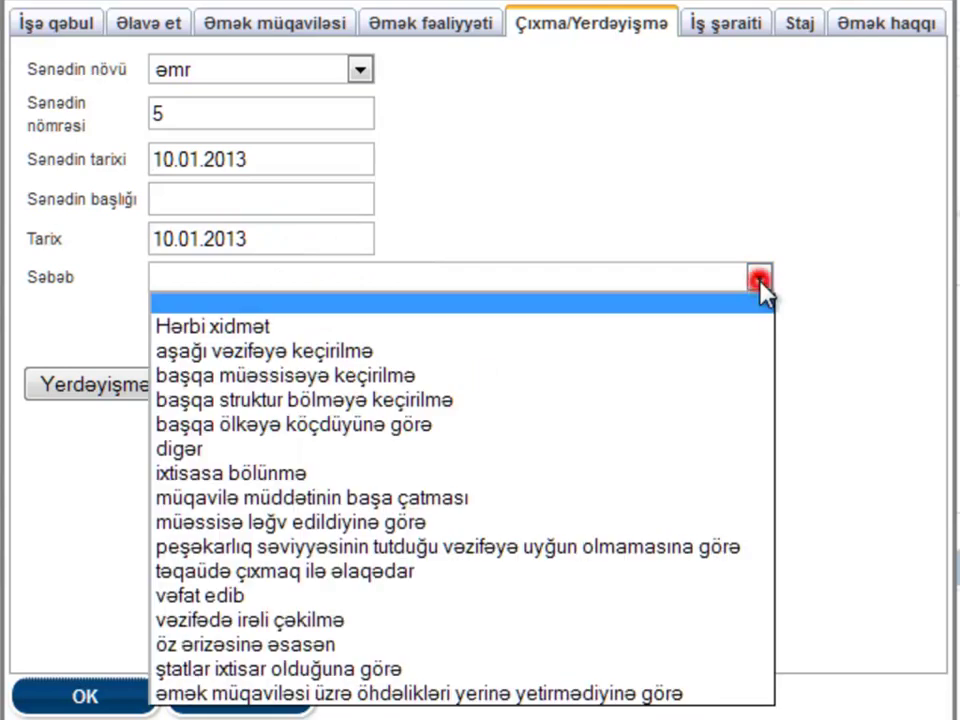
click(280, 644)
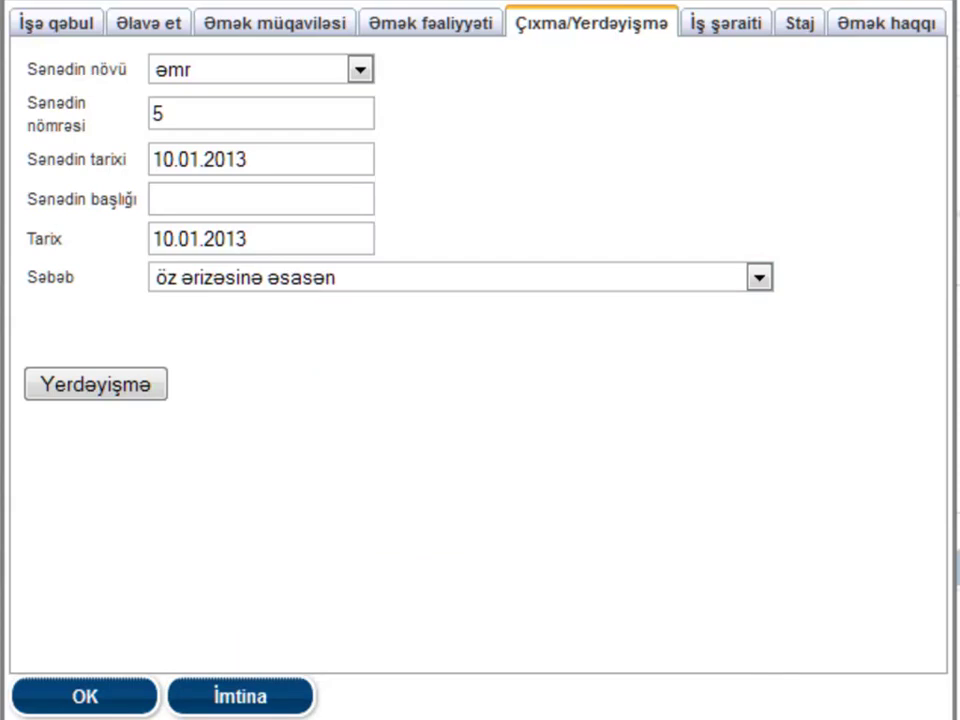
- Change the reason (Səbəb) to "vəzifədə irəli çəkilmə" and open the Yerdəyişmə form for the new workplace
click(759, 279)
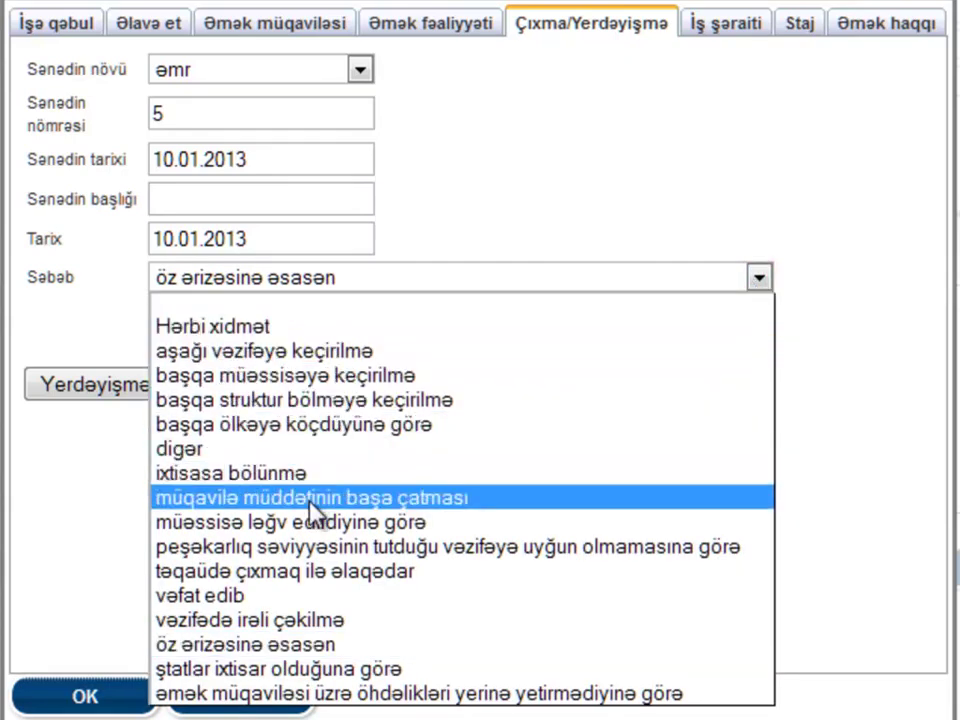
click(304, 626)
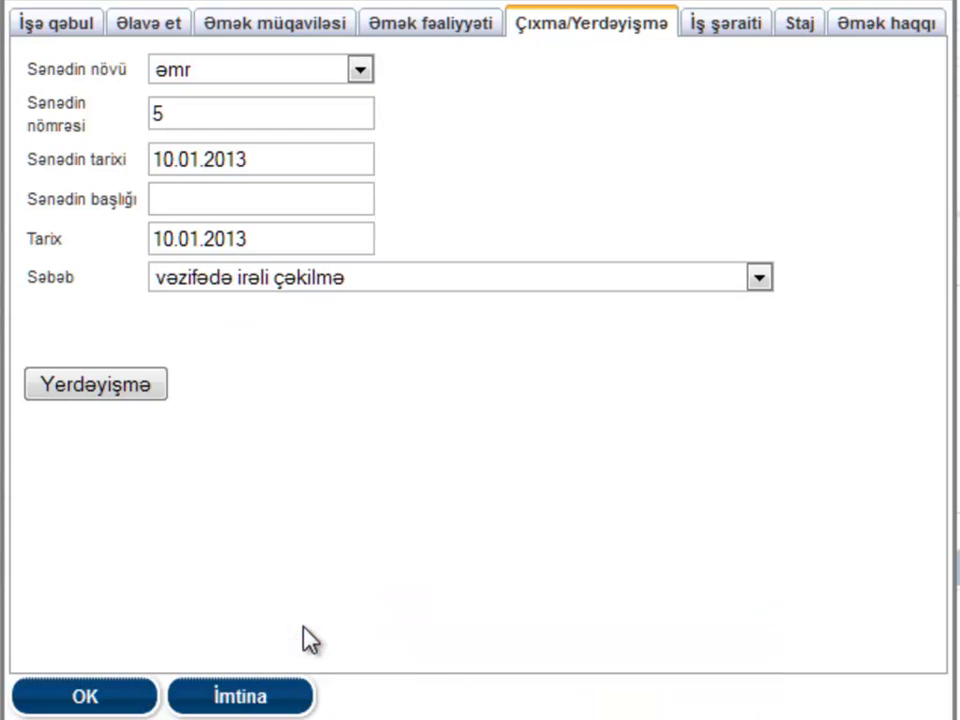
click(135, 390)
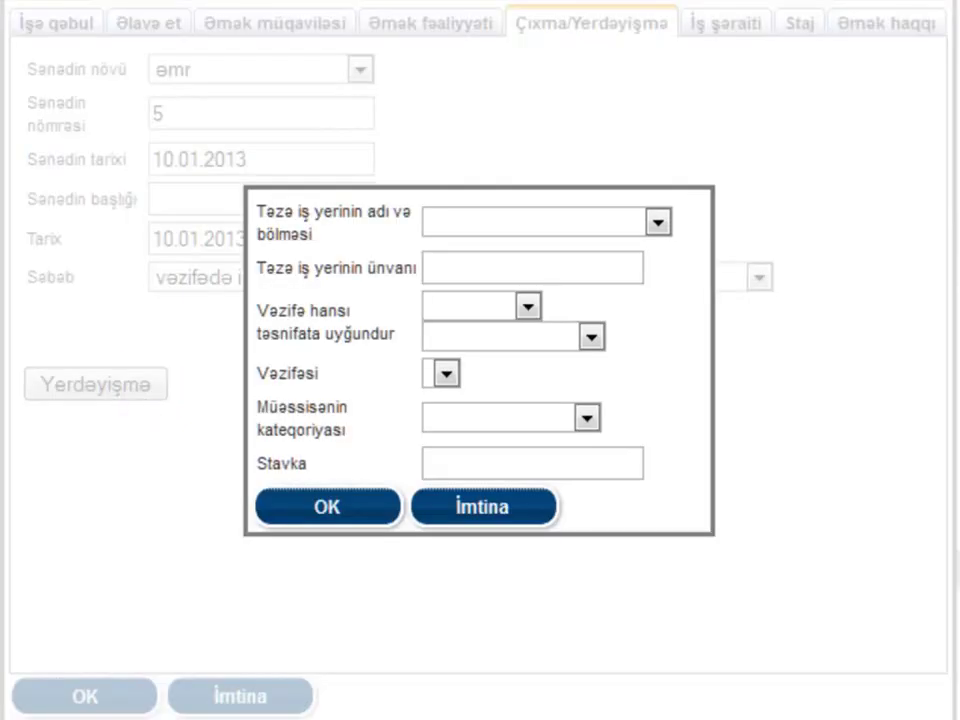
- Fill the transfer form with workplace Mühasibat, classification I (birinci) and category 1-ci kateqoriya, and discard both the form and the employment record changes
click(657, 222)
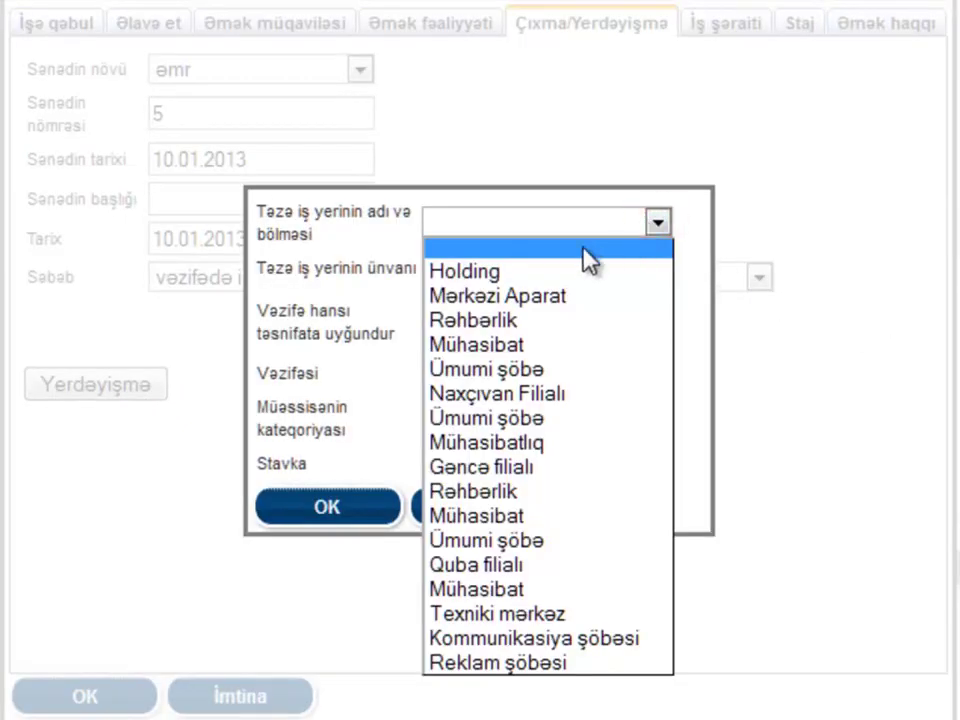
click(489, 344)
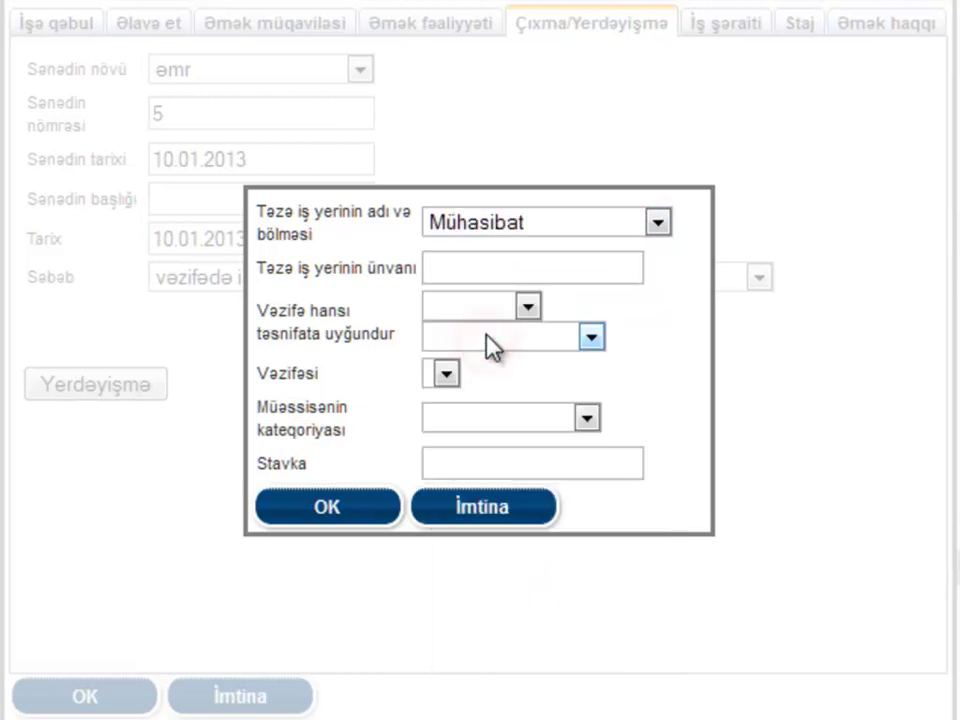
click(592, 337)
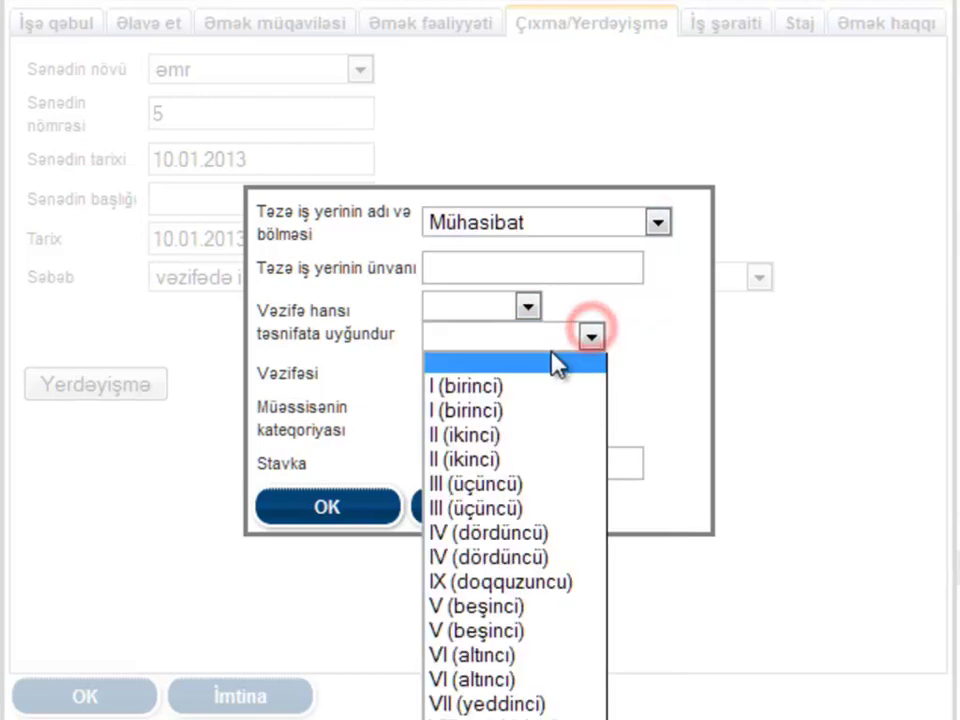
click(561, 384)
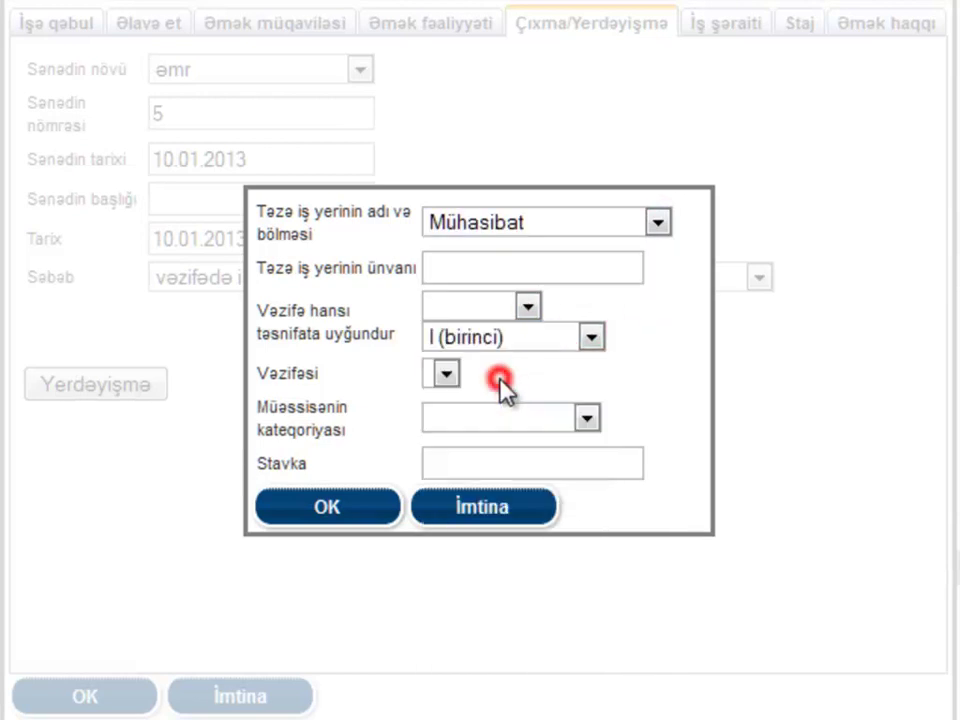
click(587, 418)
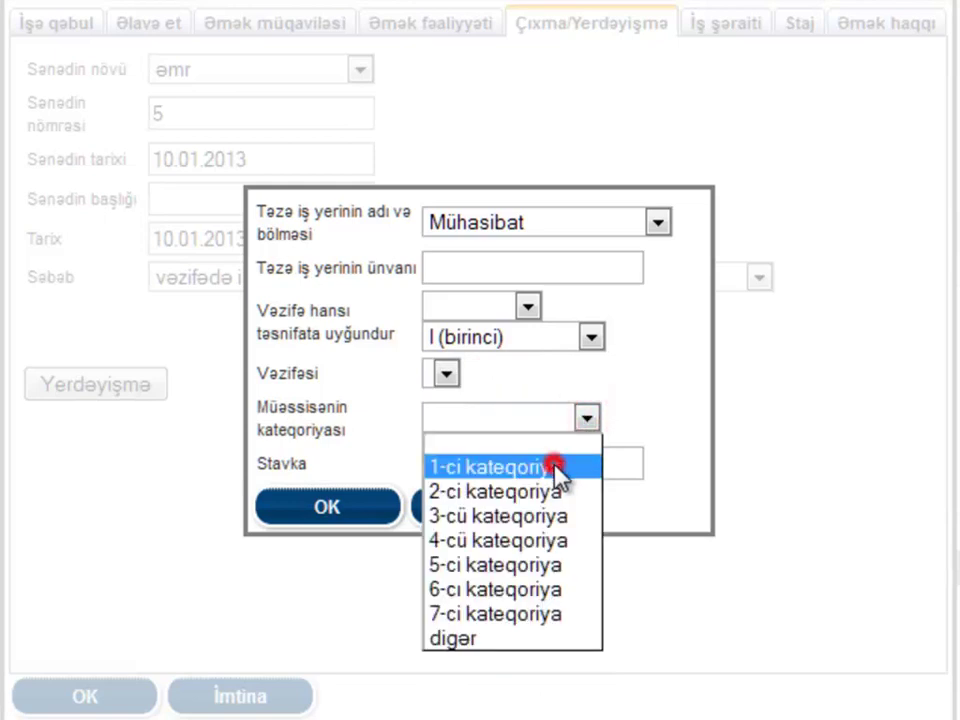
click(556, 467)
click(559, 456)
click(498, 514)
click(258, 698)
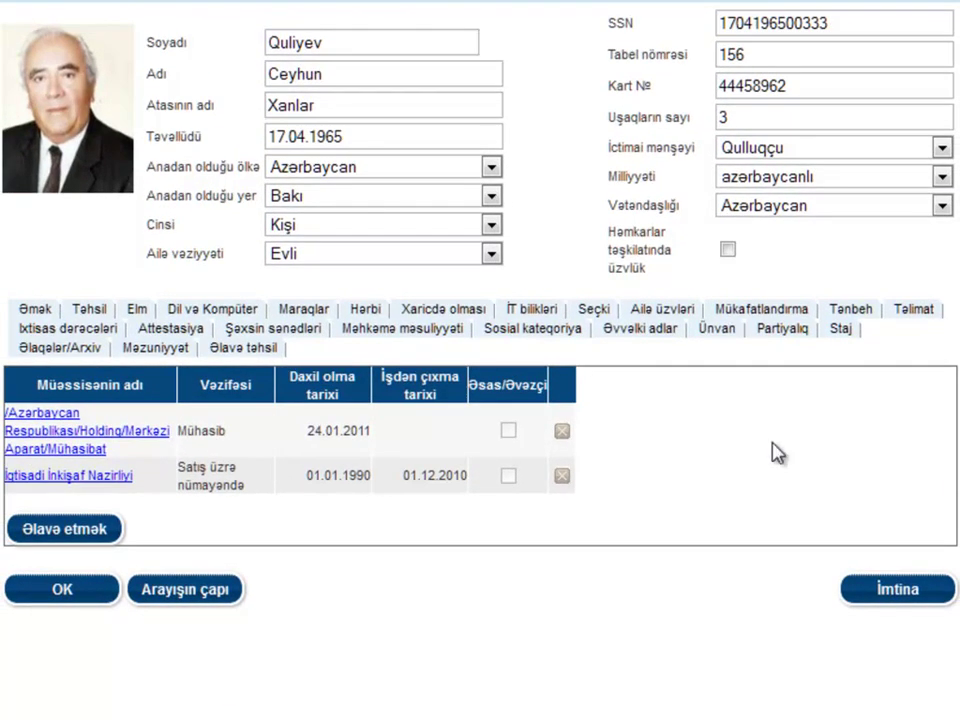
- Examine the employee's leave periods (Məzuniyyət) and contact and archive details (Əlaqələr/Arxiv), and leave the personal card without saving
click(185, 352)
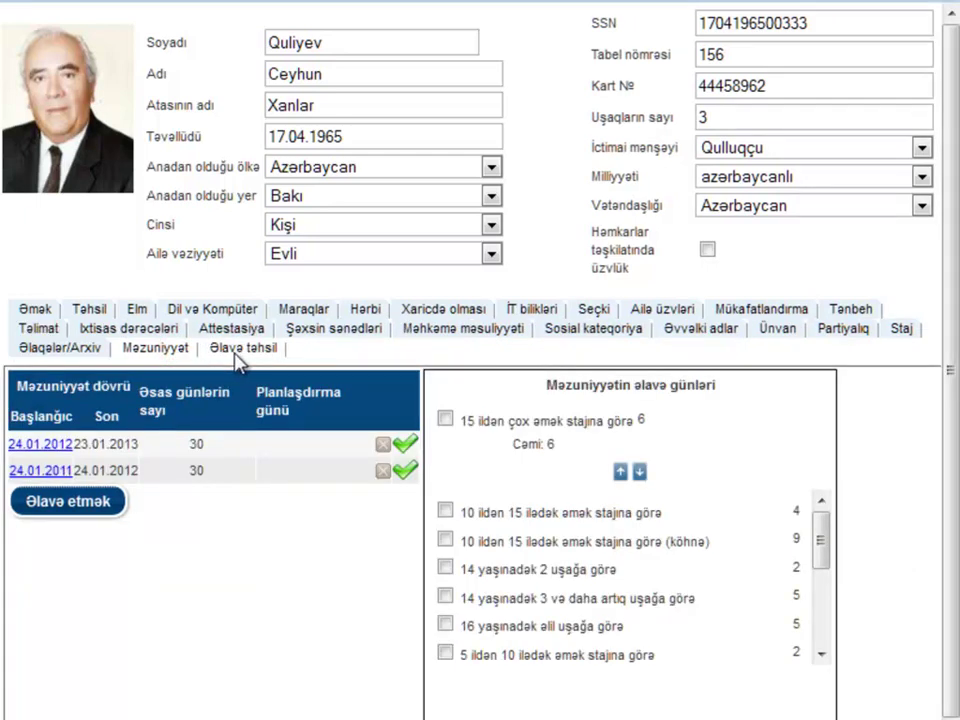
click(87, 354)
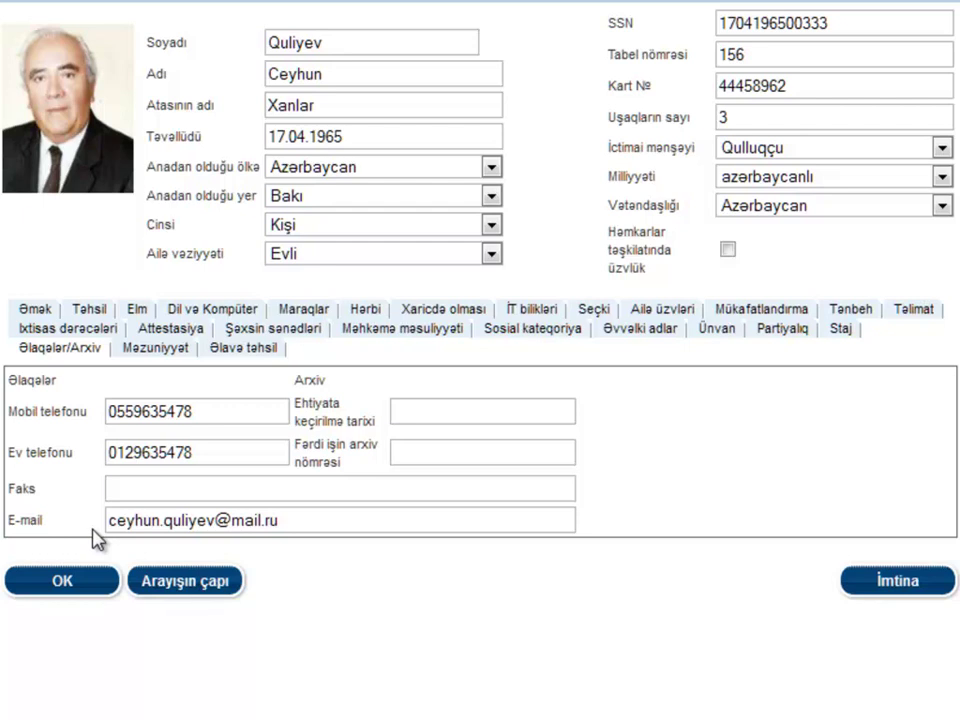
click(920, 582)
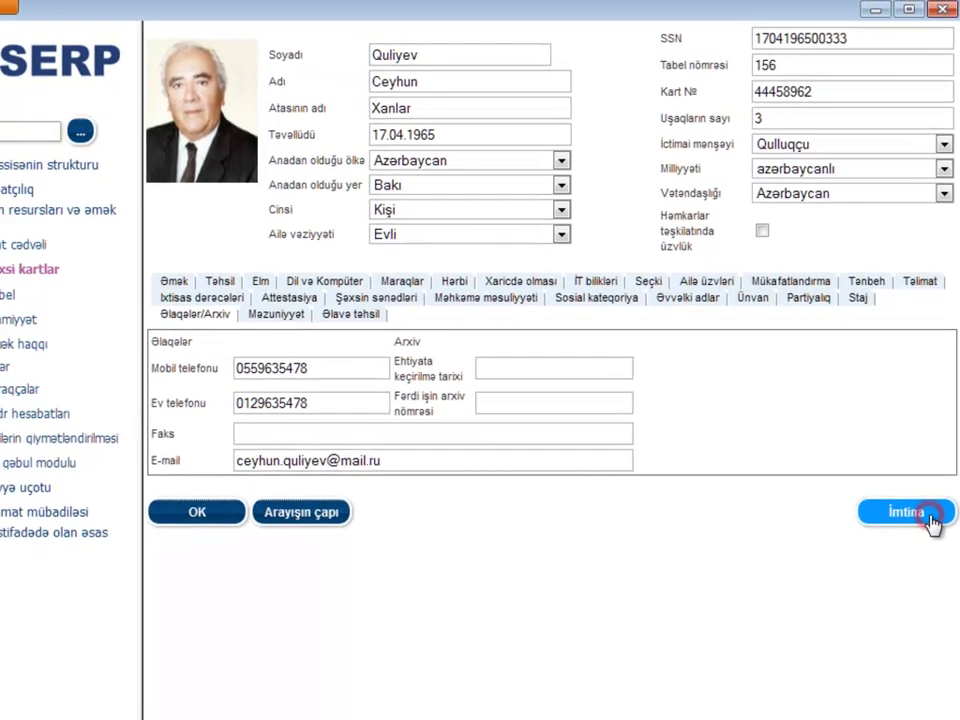